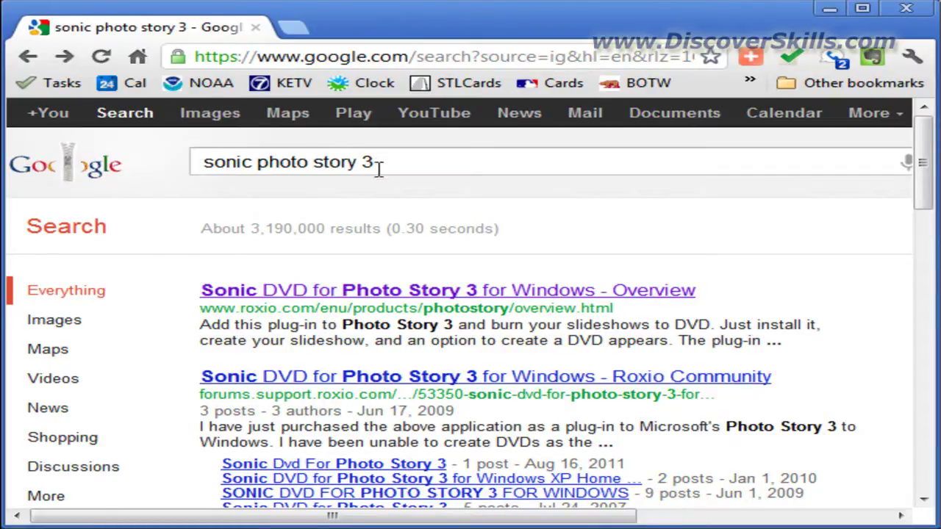
Step: Open the 'Sonic DVD for Photo Story 3 for Windows - Overview' Roxio page from the search results
drag(380, 166, 191, 162)
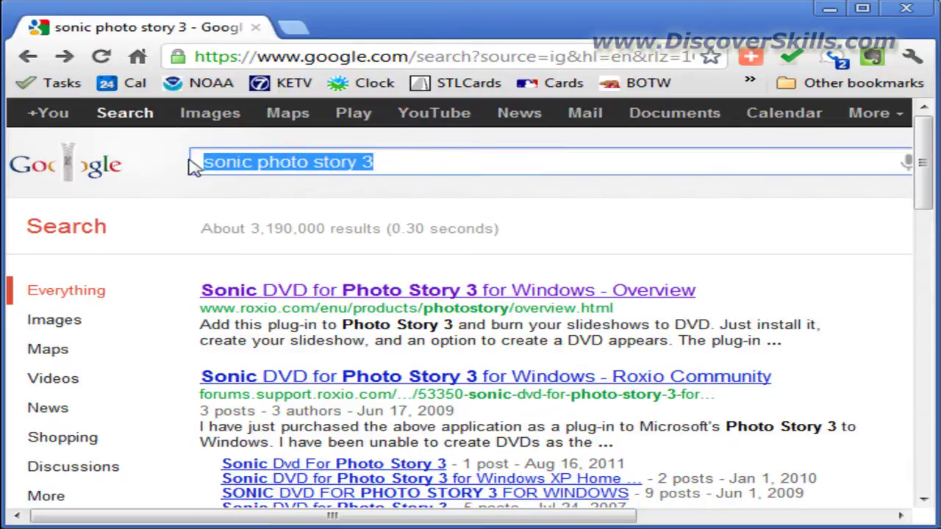
click(388, 163)
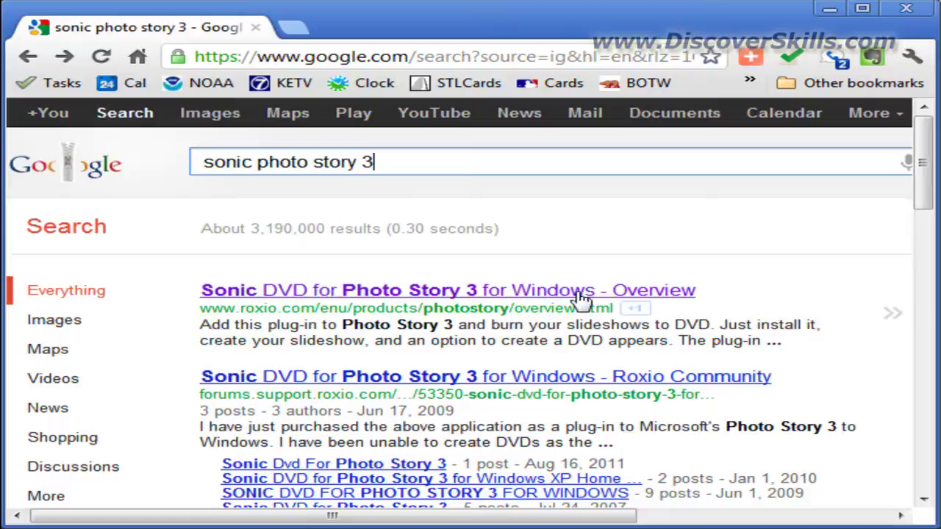
click(405, 294)
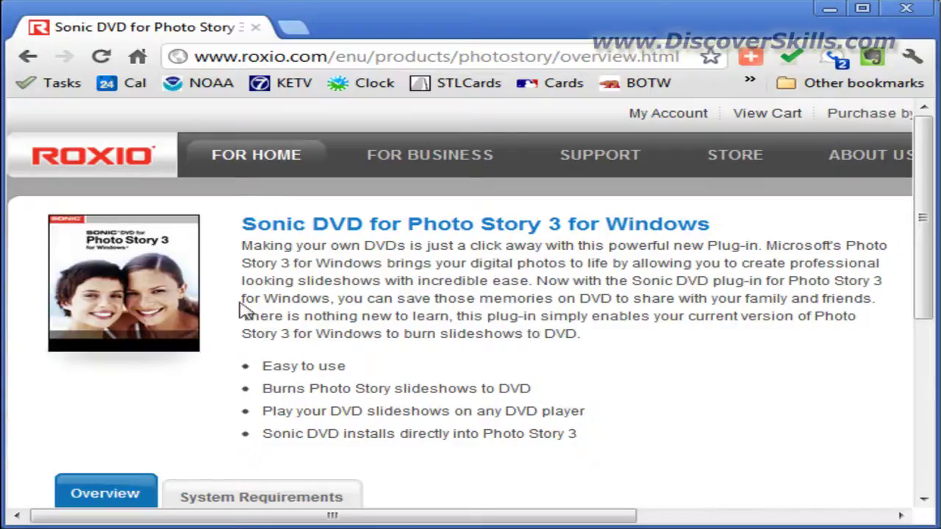
drag(210, 517, 580, 521)
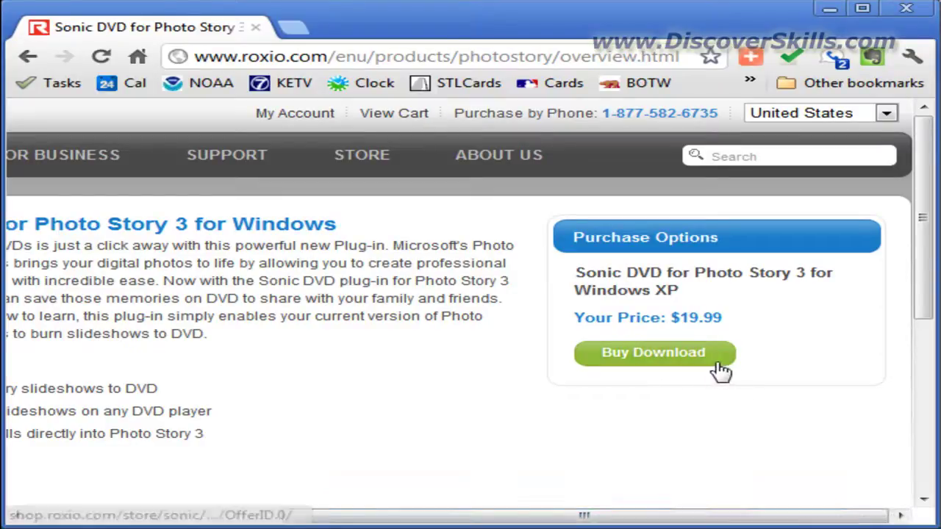
drag(647, 518, 376, 521)
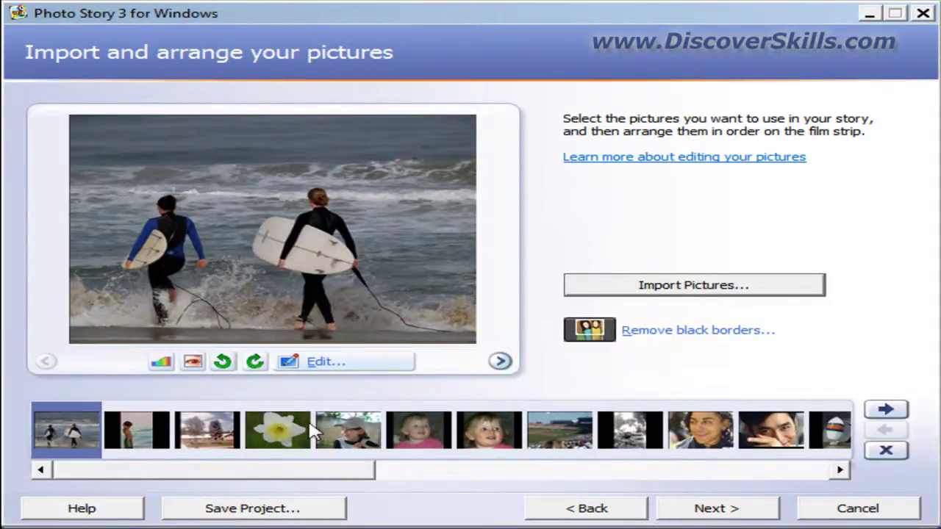
Step: Advance past the titles, narration and motion, and background music pages to Save your story
click(744, 514)
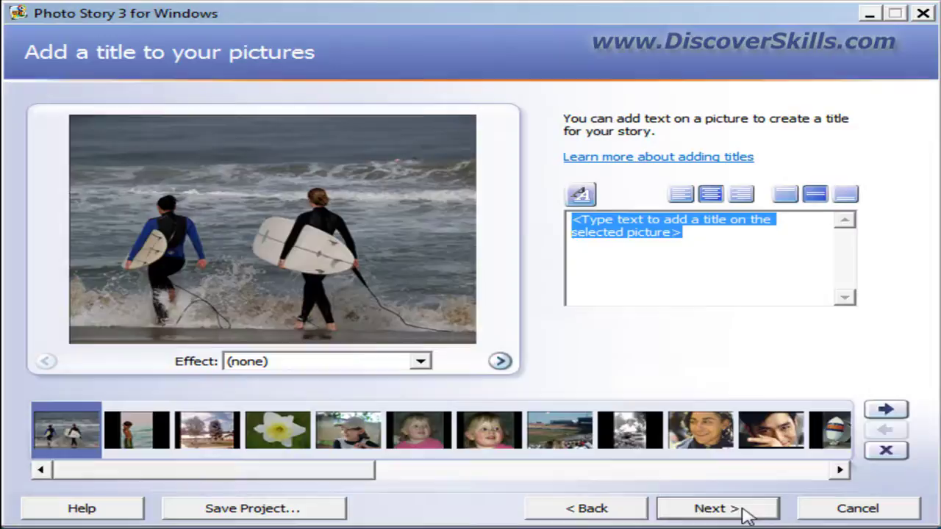
click(743, 514)
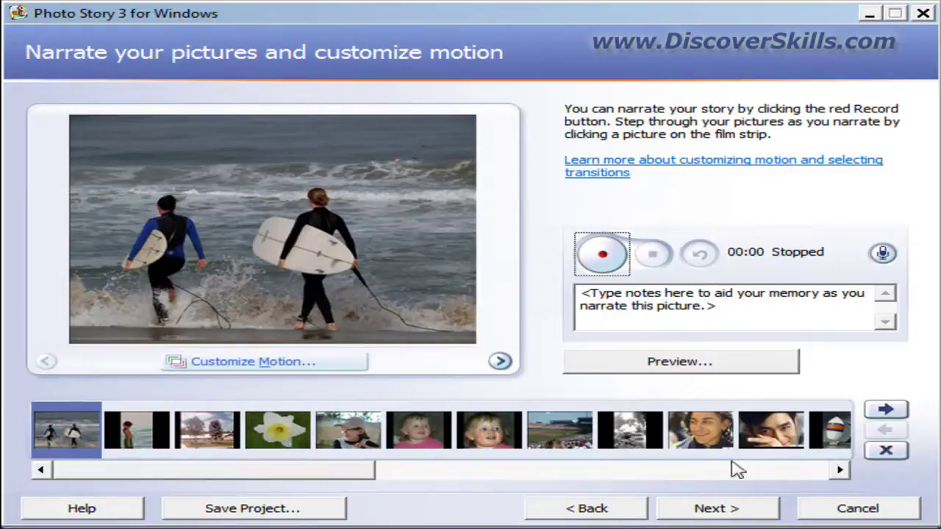
click(716, 508)
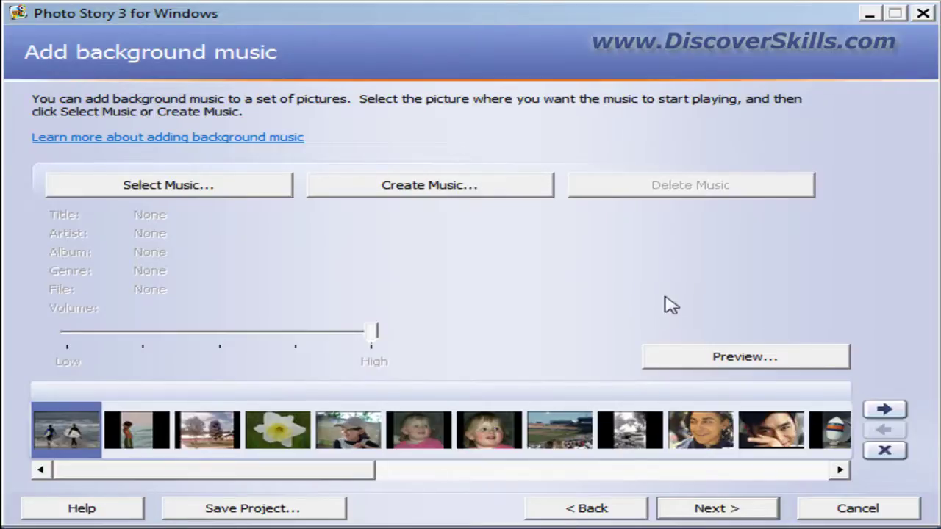
click(714, 509)
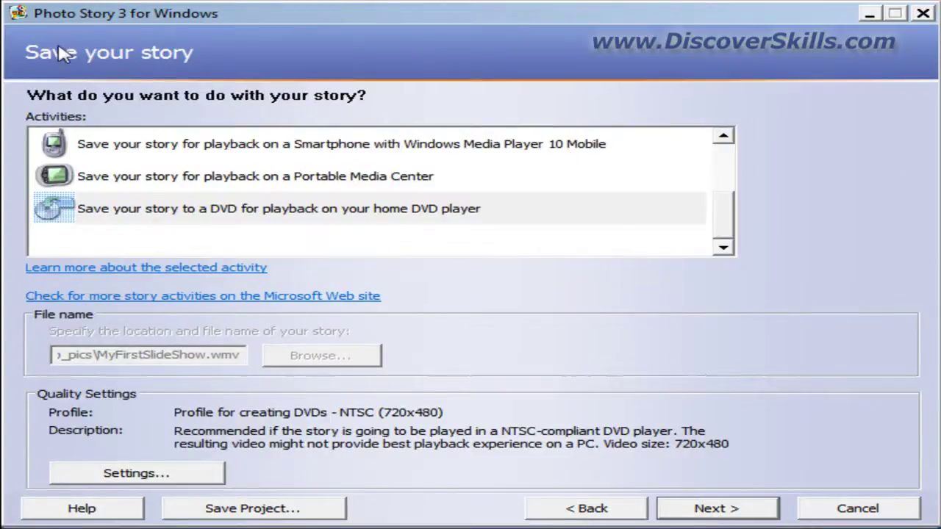
Step: Choose 'Save your story to a DVD for playback on your home DVD player' and build the 10.3 MB story
drag(728, 221, 729, 162)
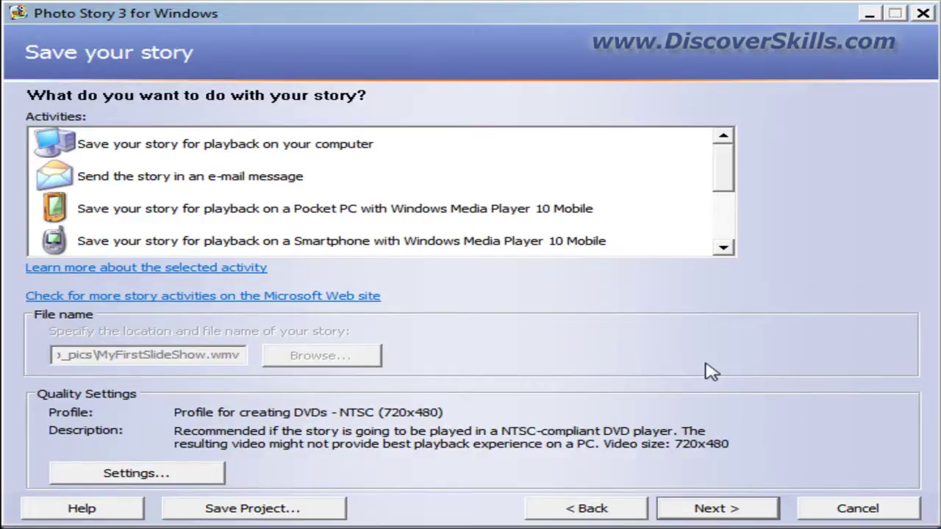
click(305, 151)
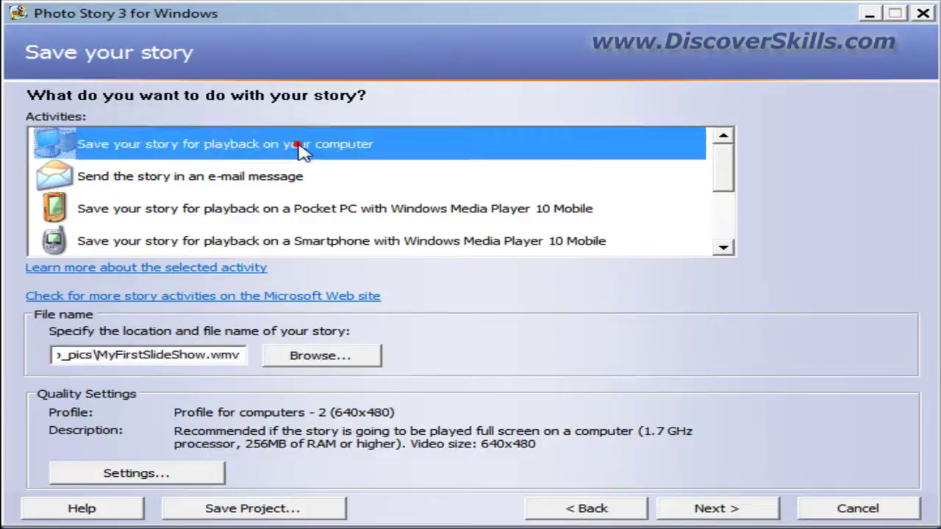
click(269, 178)
click(269, 151)
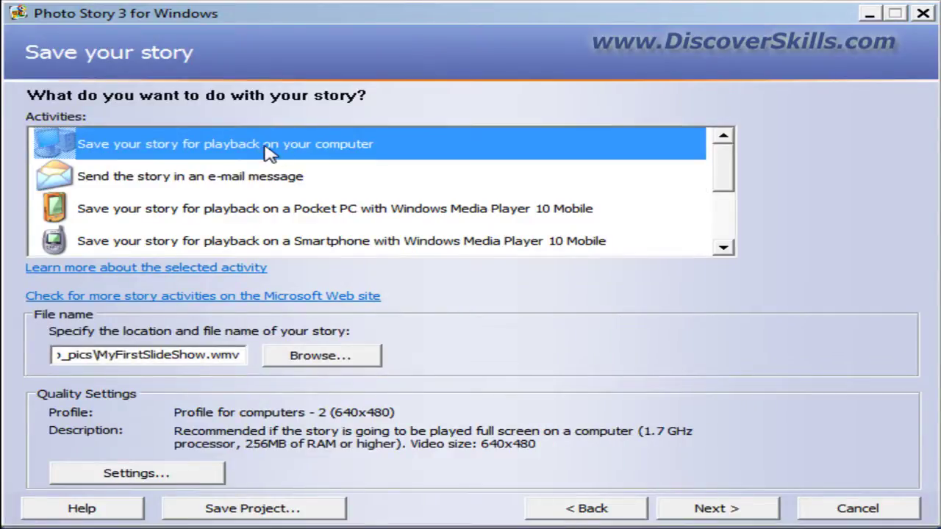
click(247, 178)
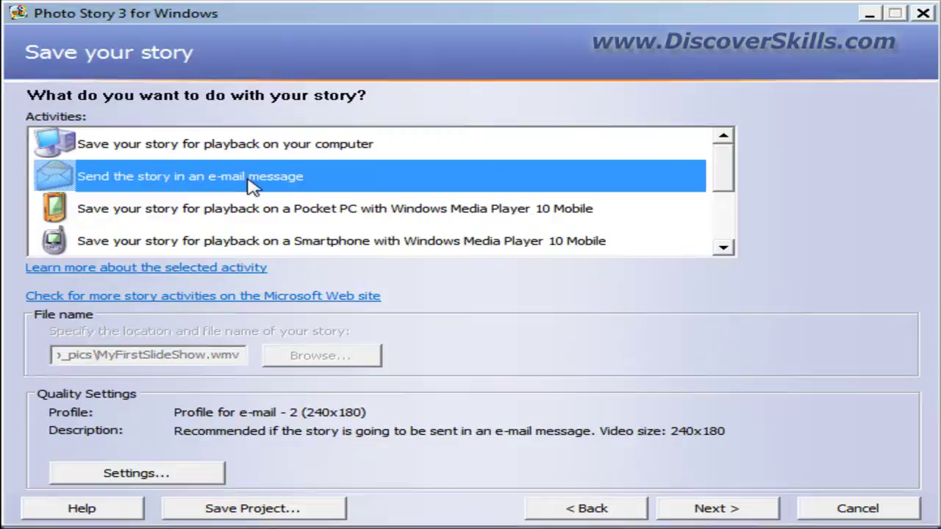
click(248, 151)
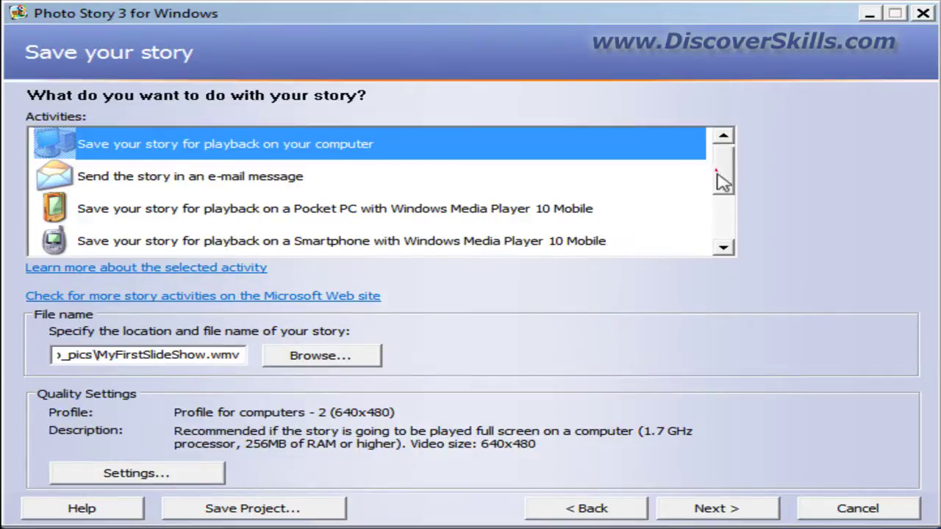
drag(720, 176, 725, 228)
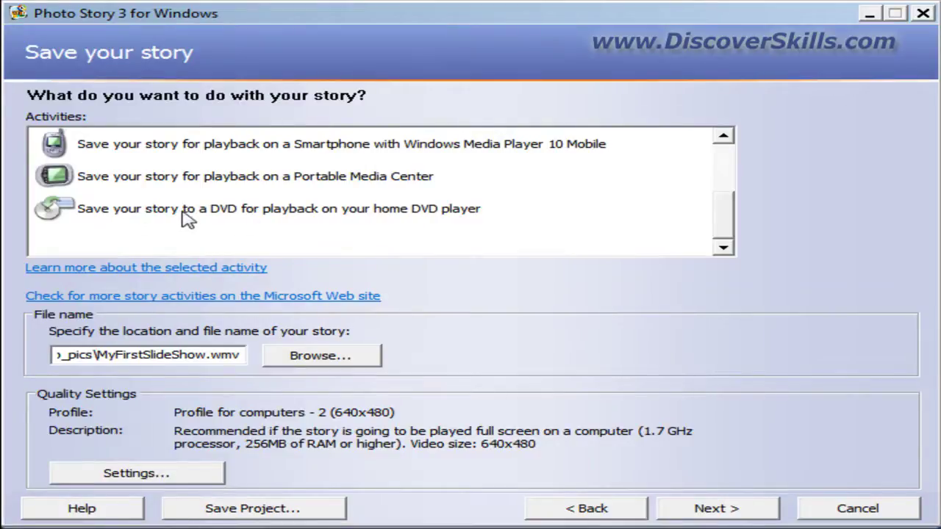
click(235, 215)
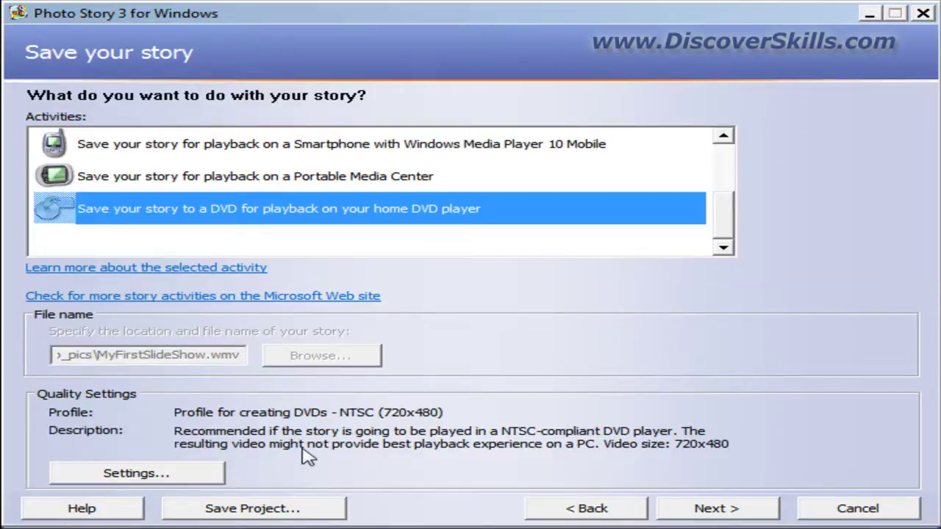
click(728, 516)
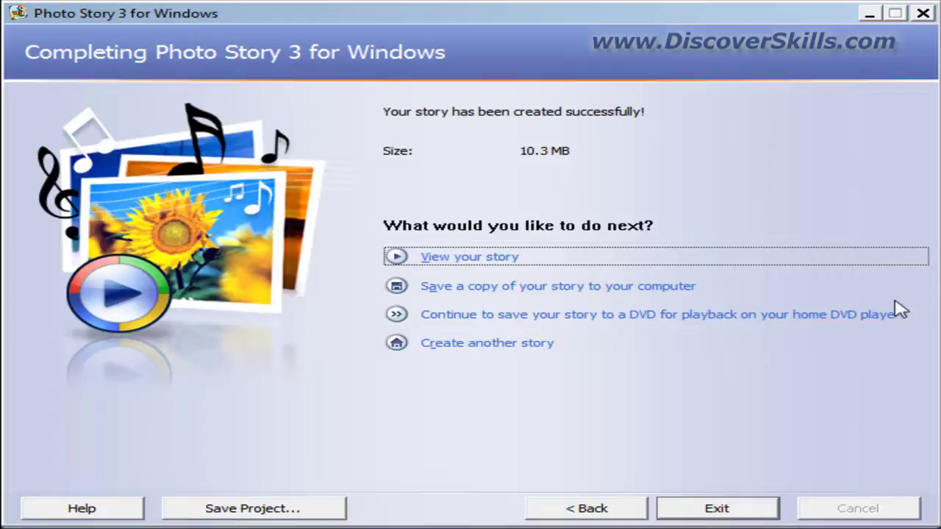
Step: Continue to the Create a DVD dialog, burning on drive HL-DT-ST DVDRW 9 (E:) at Auto speed
click(465, 321)
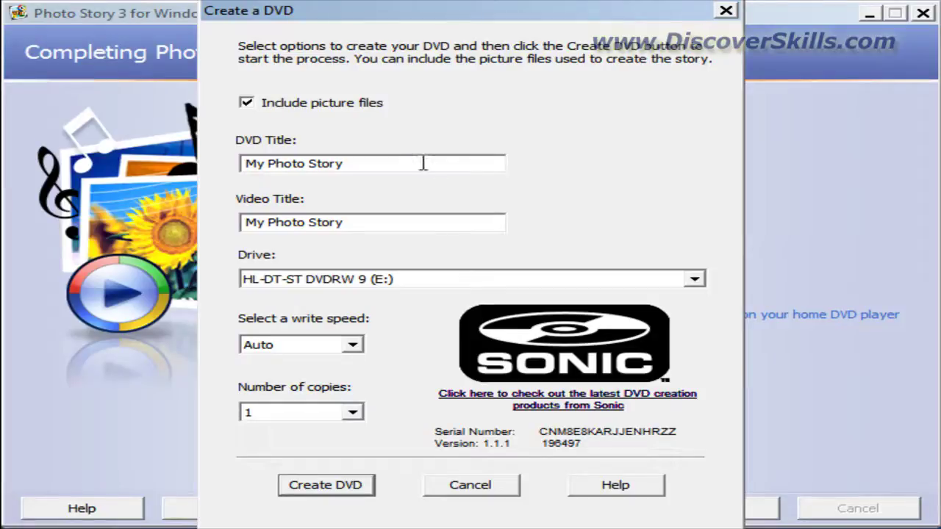
Step: Set the DVD title to 'My Show'
click(373, 162)
key(BackSpace)
key(BackSpace)
key(BackSpace)
key(BackSpace)
key(BackSpace)
key(BackSpace)
key(BackSpace)
key(BackSpace)
key(BackSpace)
key(BackSpace)
key(BackSpace)
key(BackSpace)
key(BackSpace)
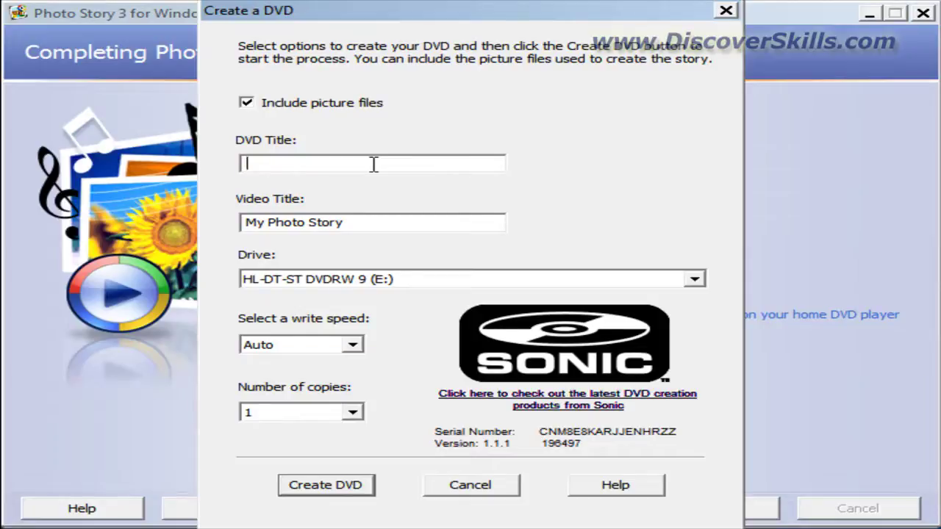
text(My First Slide S)
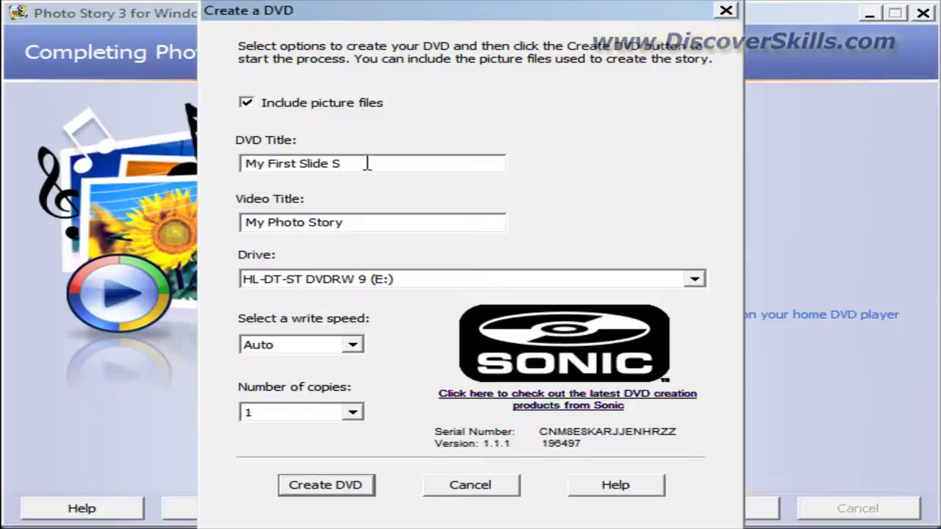
drag(362, 161, 231, 162)
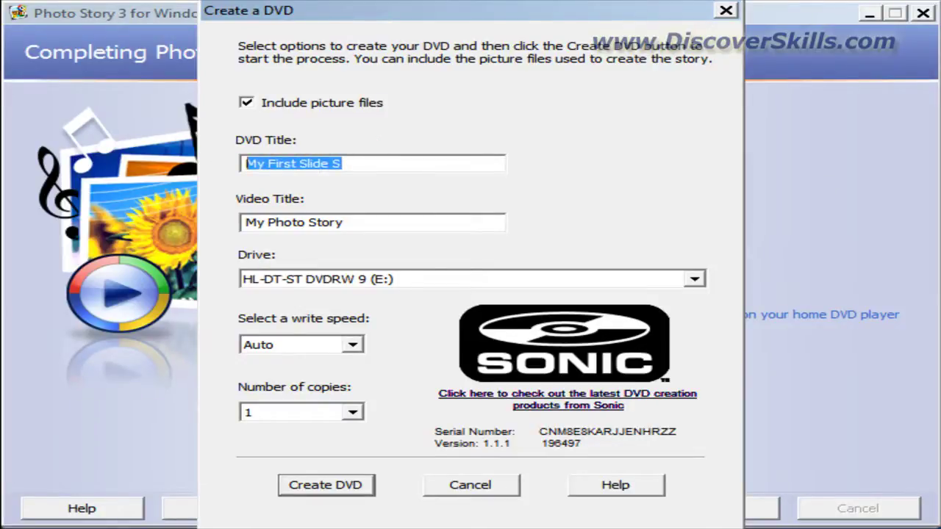
text(My Show)
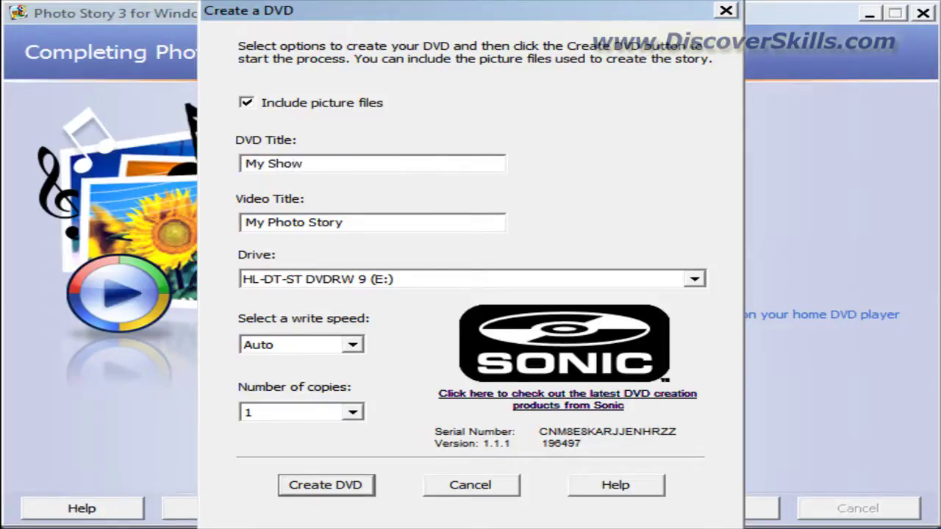
Step: Replace the video title with 'My First Show'
click(353, 225)
drag(374, 225, 223, 221)
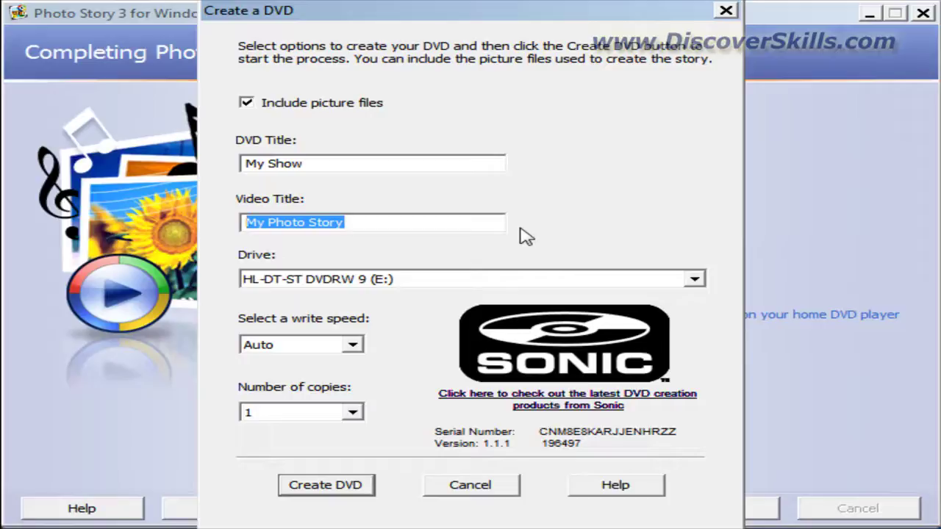
text(My)
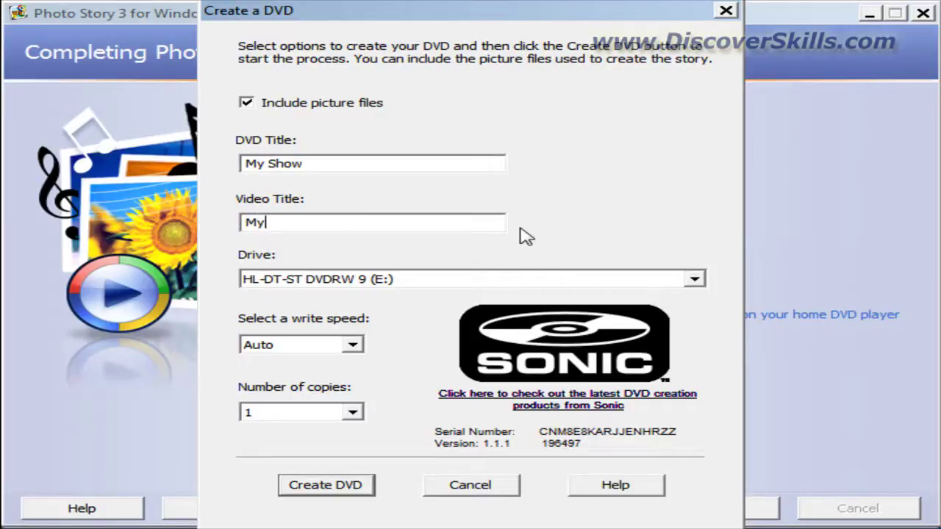
text( First Slid)
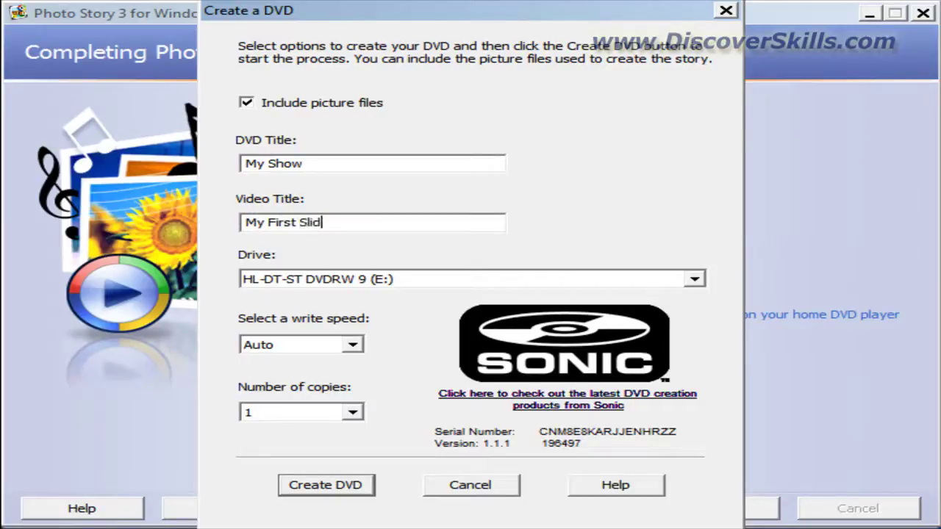
text(e S)
drag(364, 222, 242, 223)
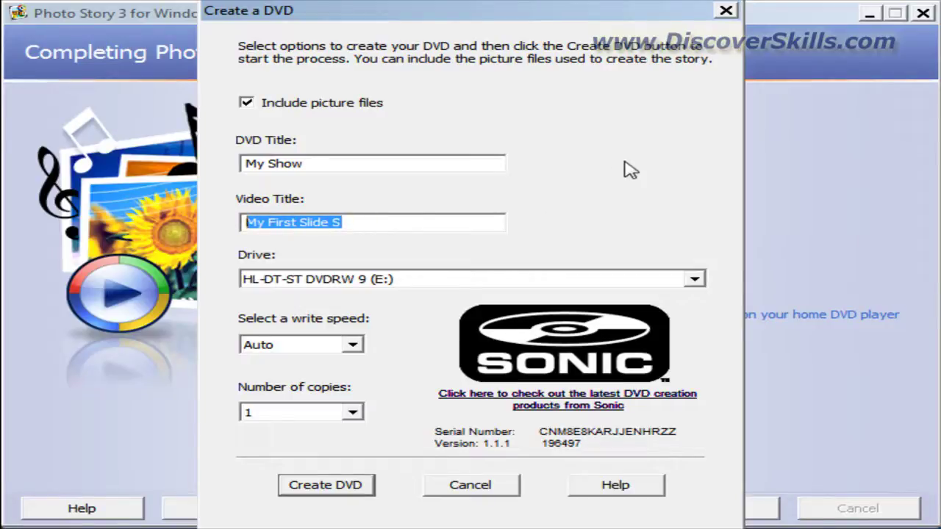
text(My First Show)
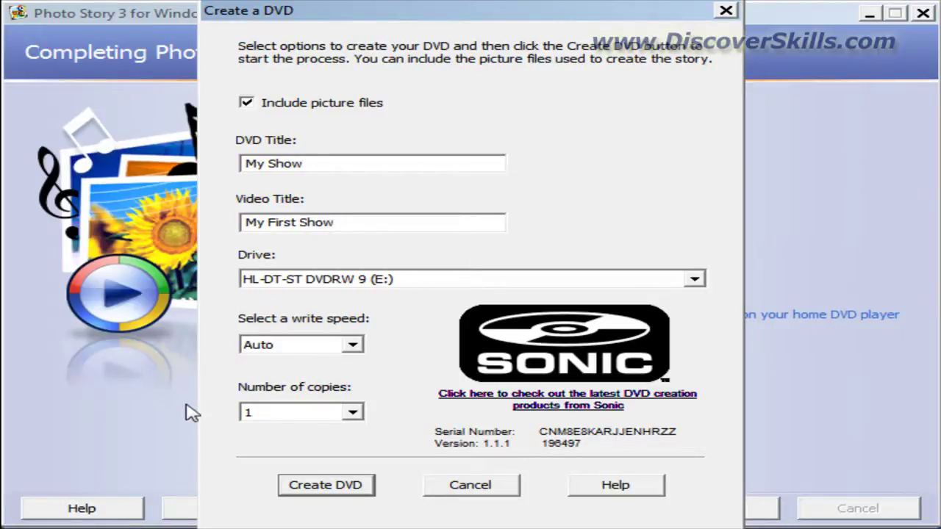
Step: Keep Number of copies at 1 and create the DVD
click(352, 413)
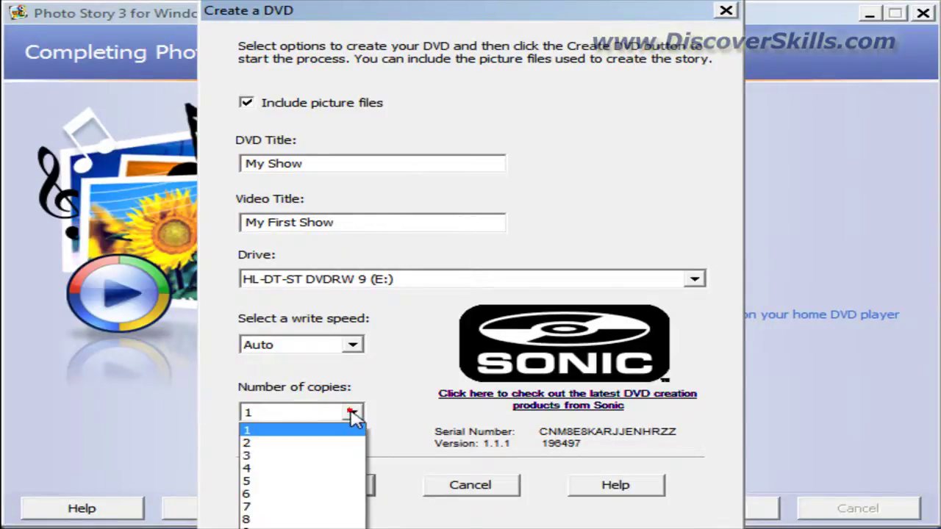
click(353, 414)
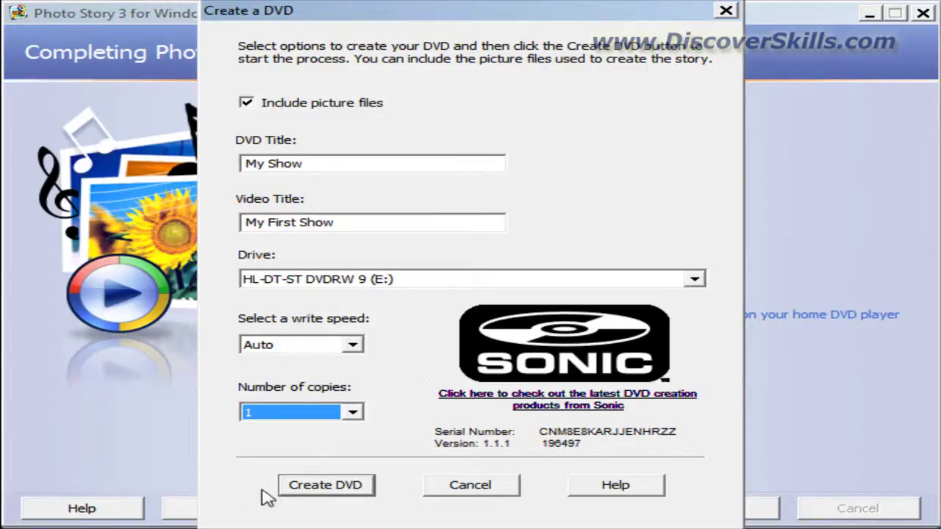
click(328, 487)
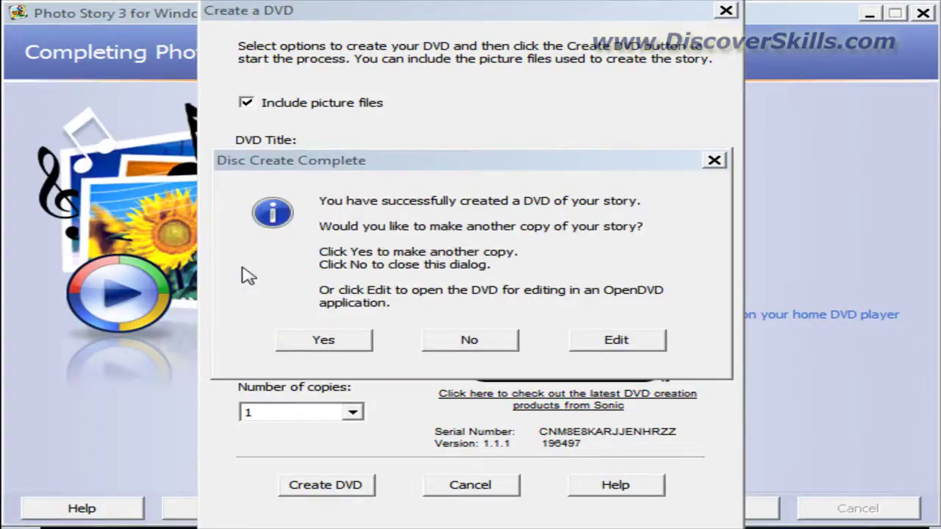
Step: Wait for the burn to finish and bring the Disc Create Complete message into focus
drag(474, 171, 476, 168)
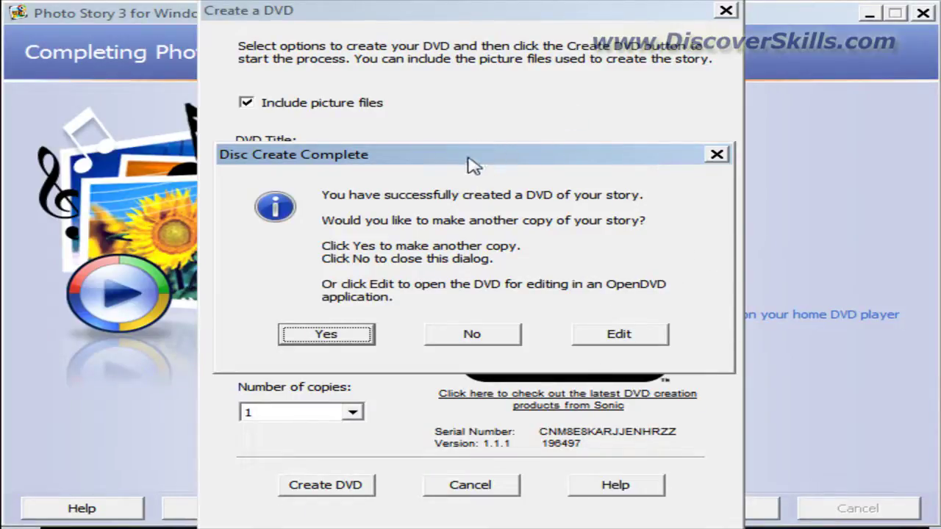
Step: Decline making another DVD copy and close the Create a DVD dialog
click(476, 335)
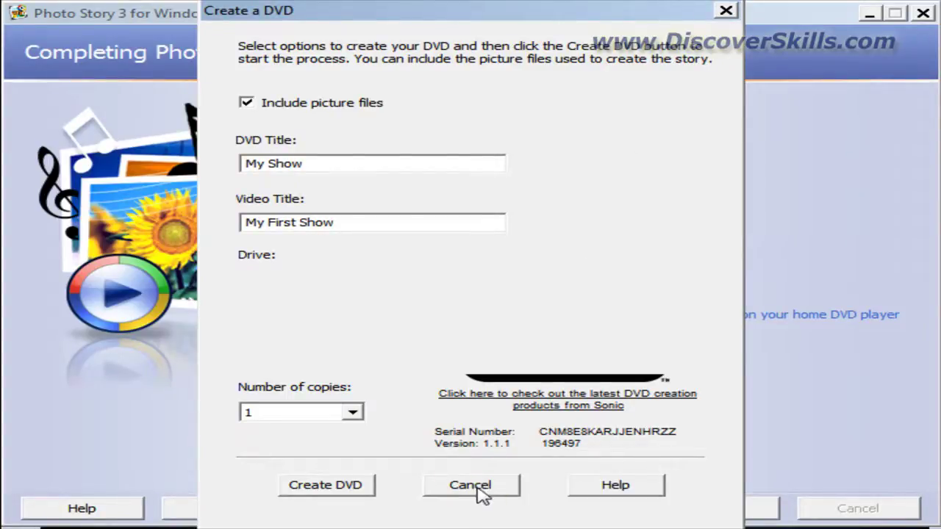
click(471, 486)
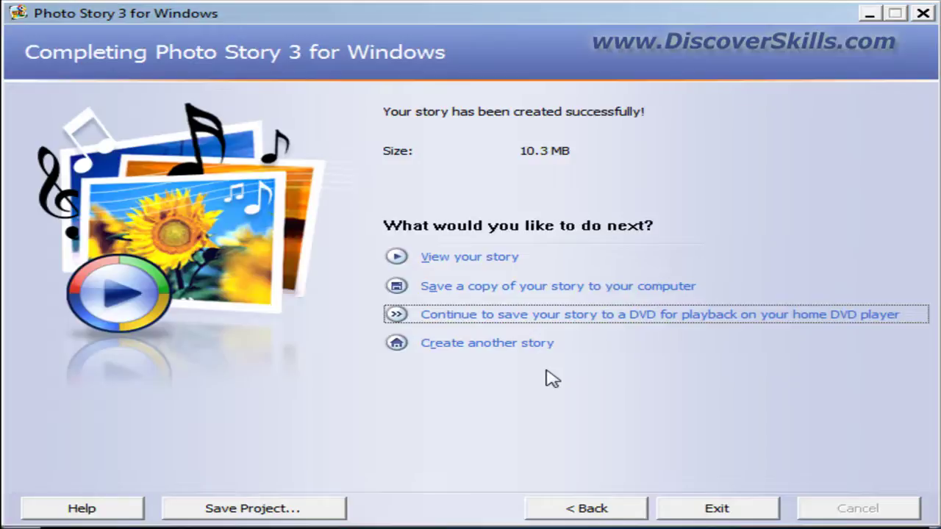
Step: Minimize Photo Story to reveal Roxio CinePlayer showing the disc's 'My Show' menu
click(871, 15)
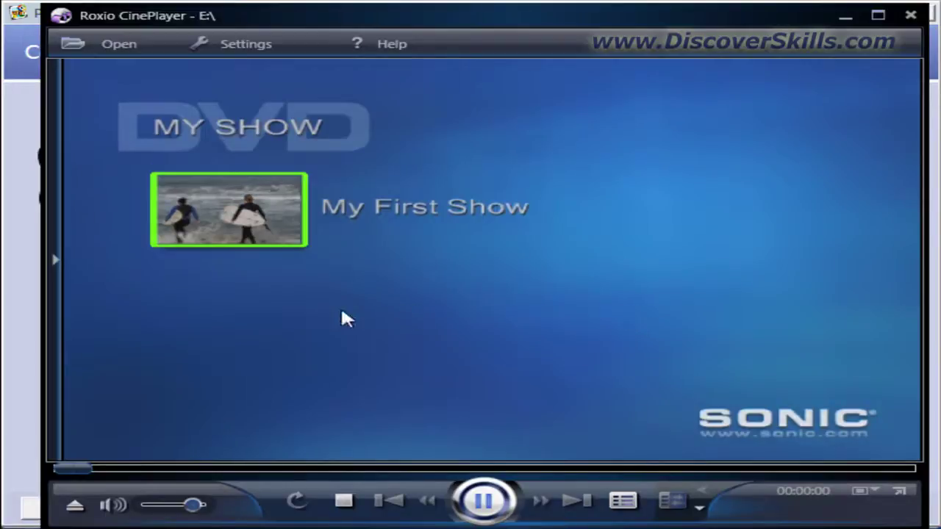
Step: Play the 'My First Show' title and pause it at 00:00:23
click(246, 221)
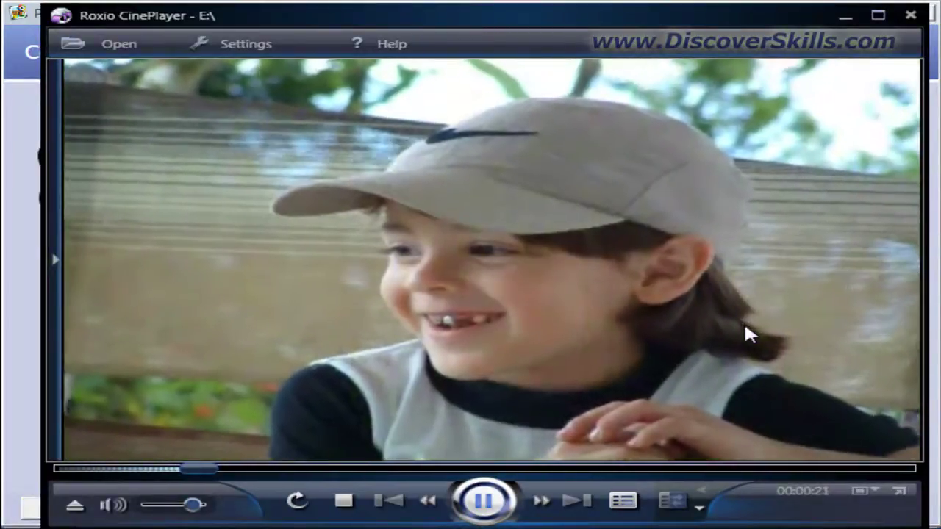
click(485, 505)
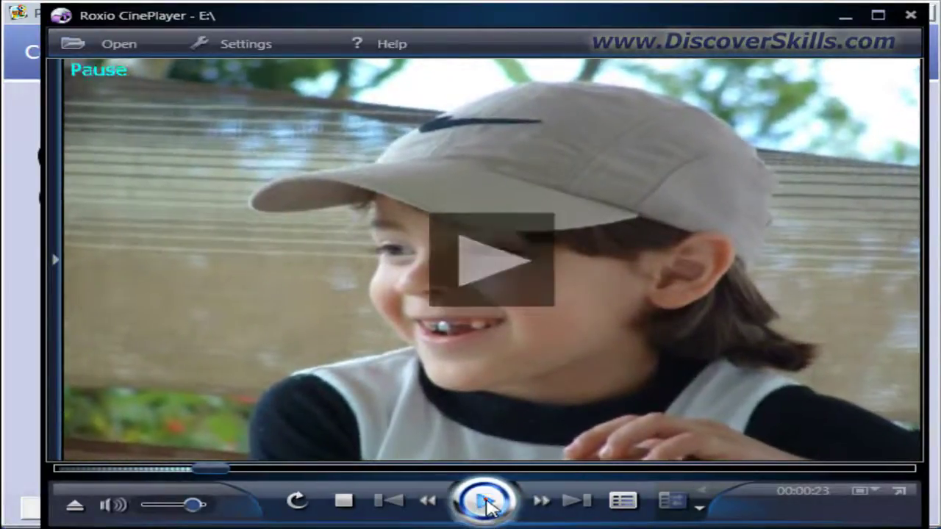
Step: Minimize the DVD player and Photo Story windows to uncover Windows Explorer
click(846, 16)
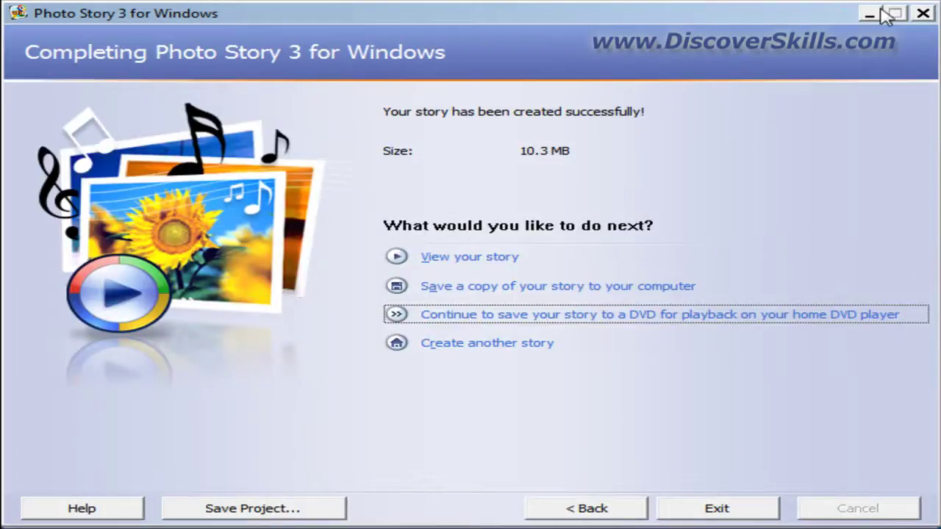
click(871, 15)
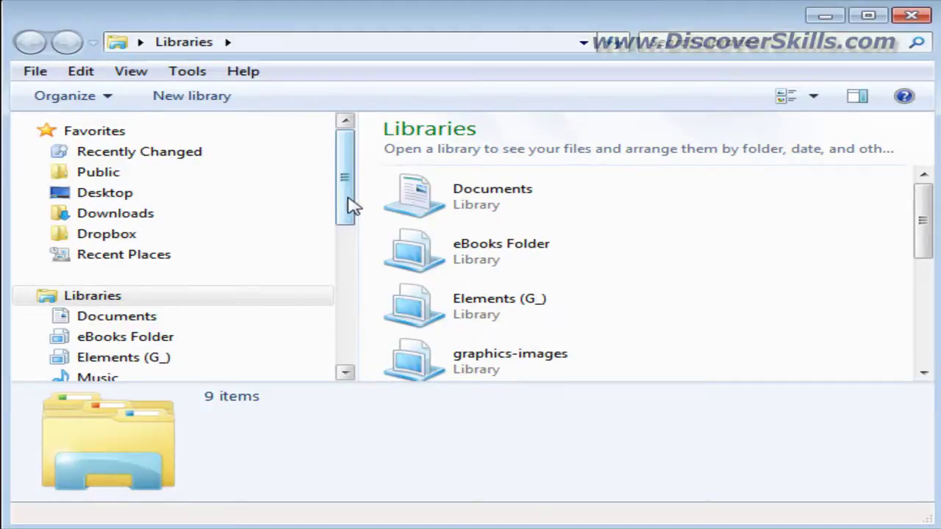
drag(350, 204, 347, 353)
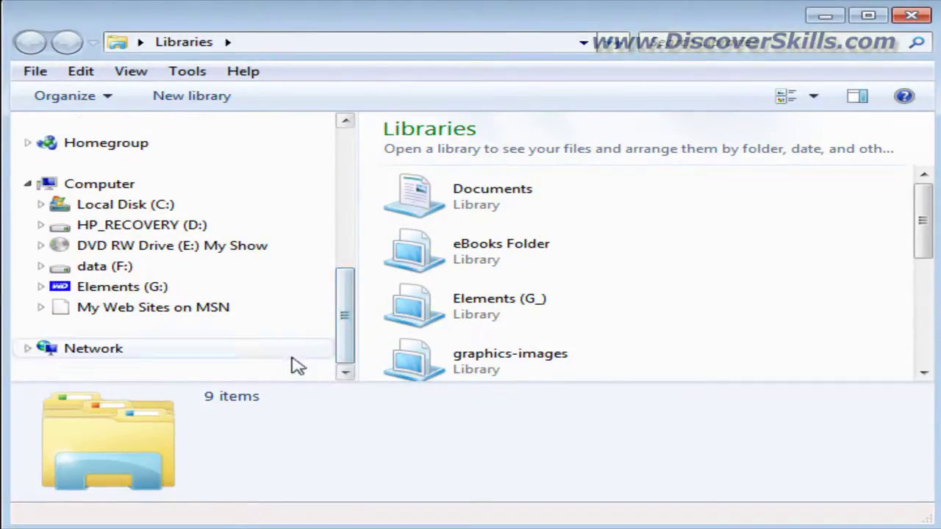
Step: Browse the My Show disc on drive E: and open its Pictures folder
click(144, 252)
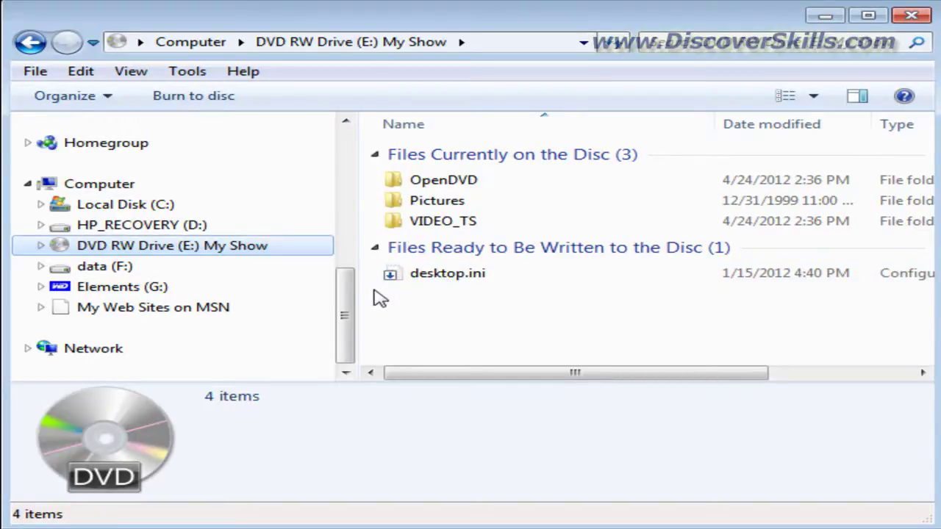
click(437, 222)
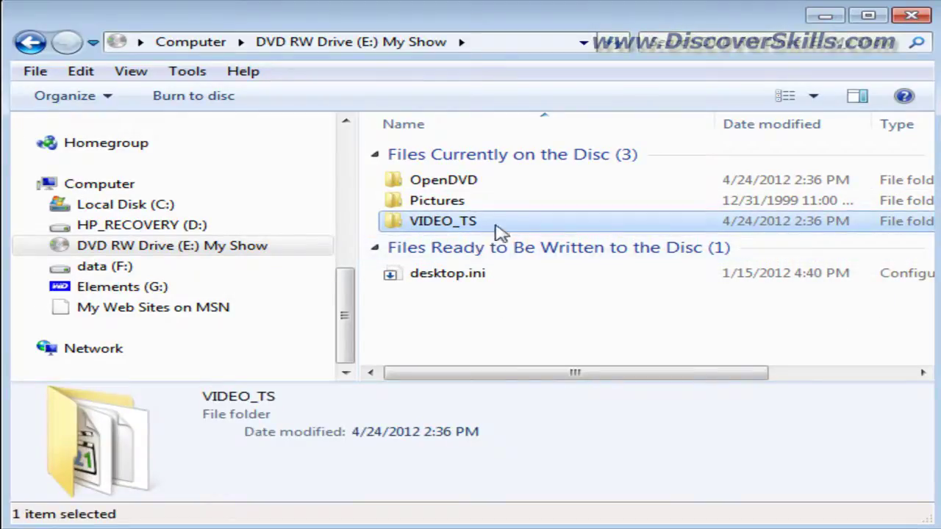
mouse_move(391, 218)
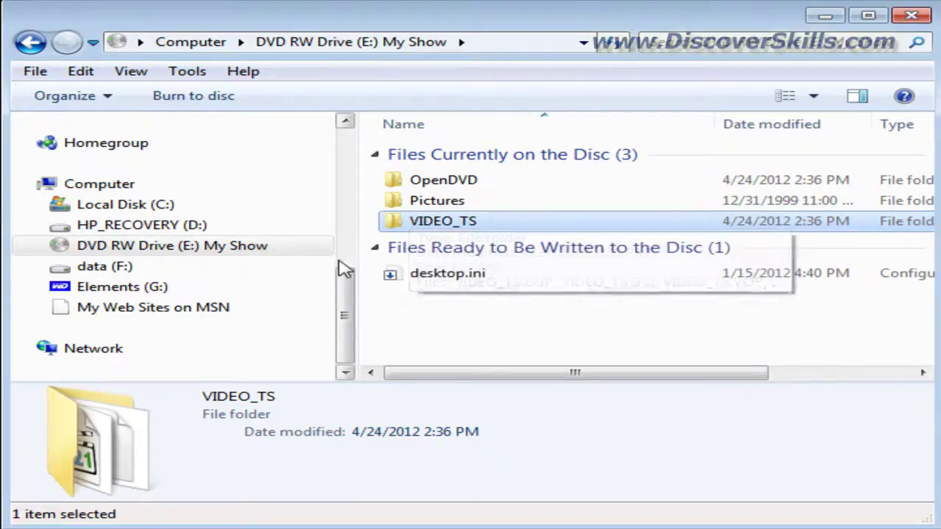
click(417, 205)
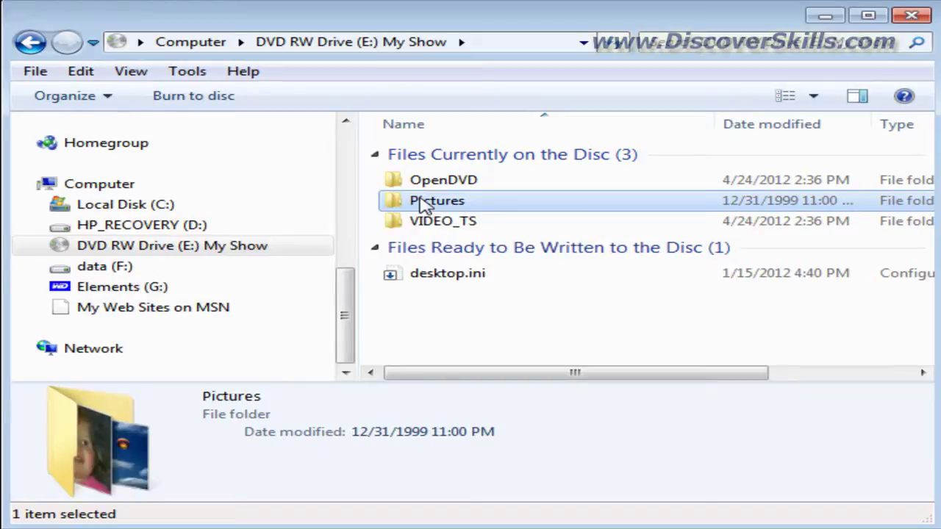
mouse_move(435, 206)
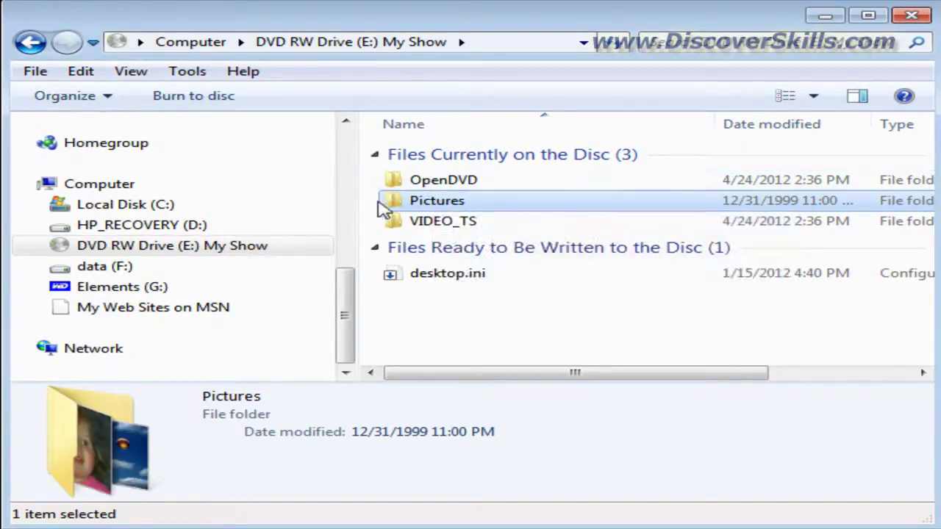
double_click(457, 201)
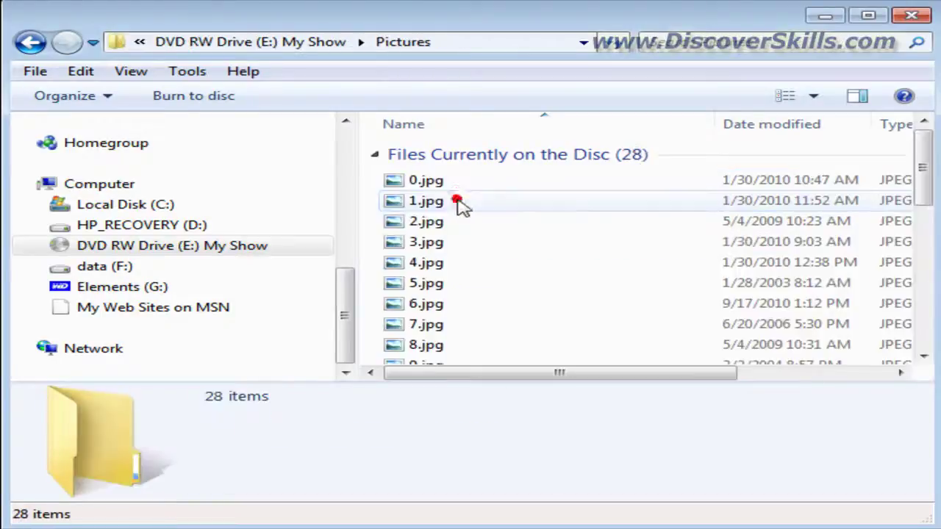
Step: Show the disc pictures as Large Icons and check details of 0.jpg through 4.jpg
click(816, 98)
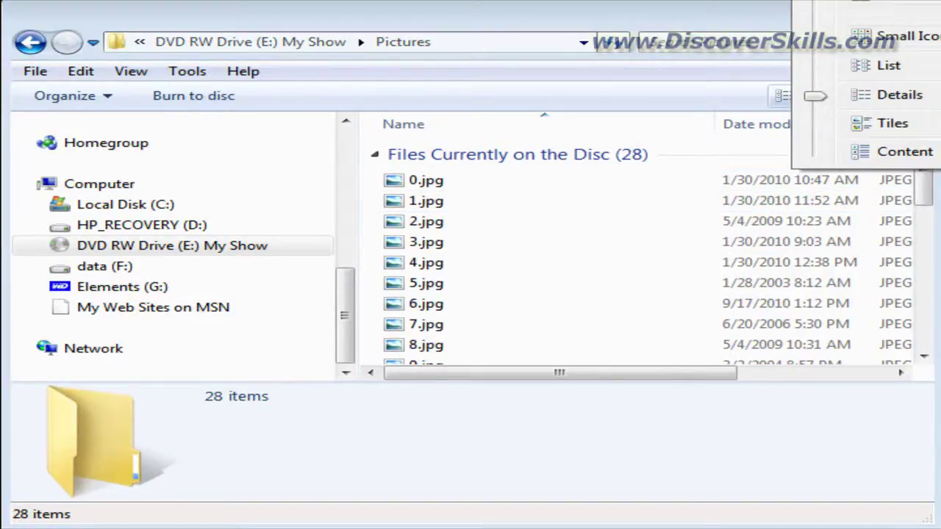
drag(815, 95, 815, 7)
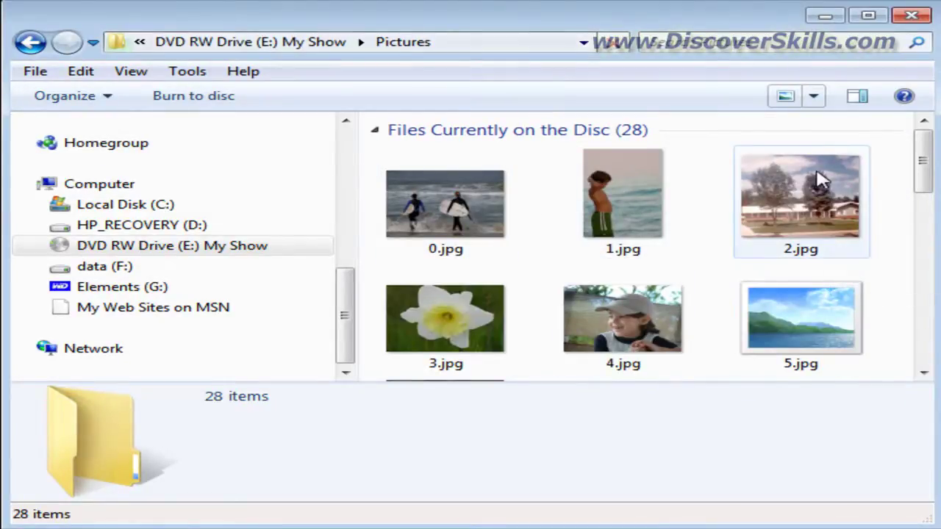
click(433, 220)
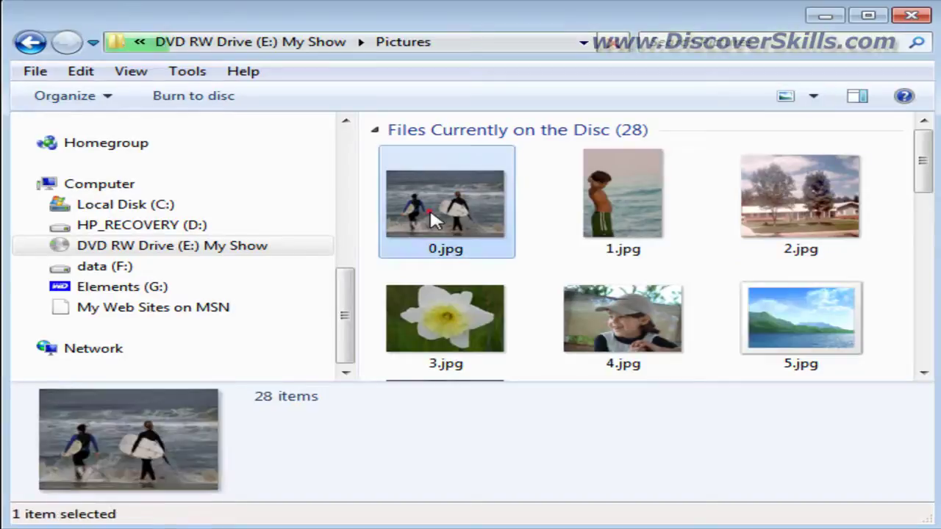
click(622, 217)
click(777, 214)
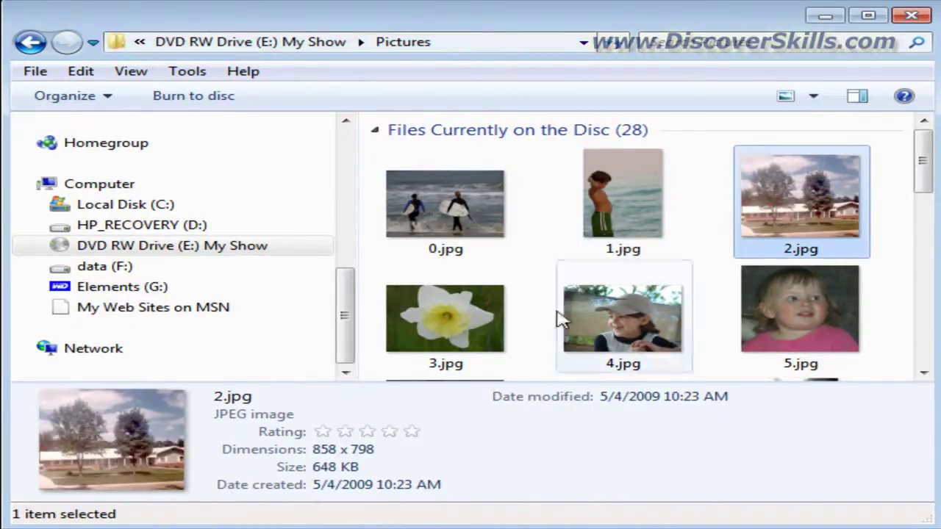
click(489, 331)
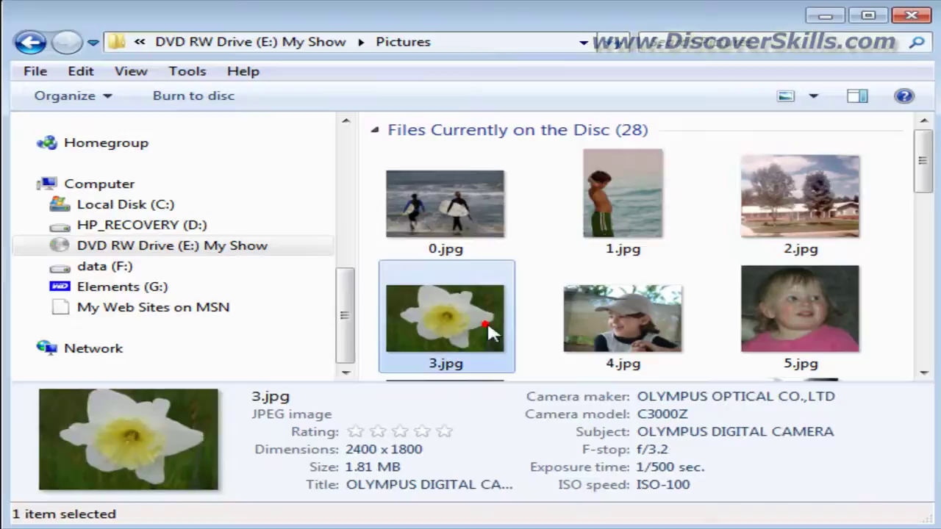
click(649, 332)
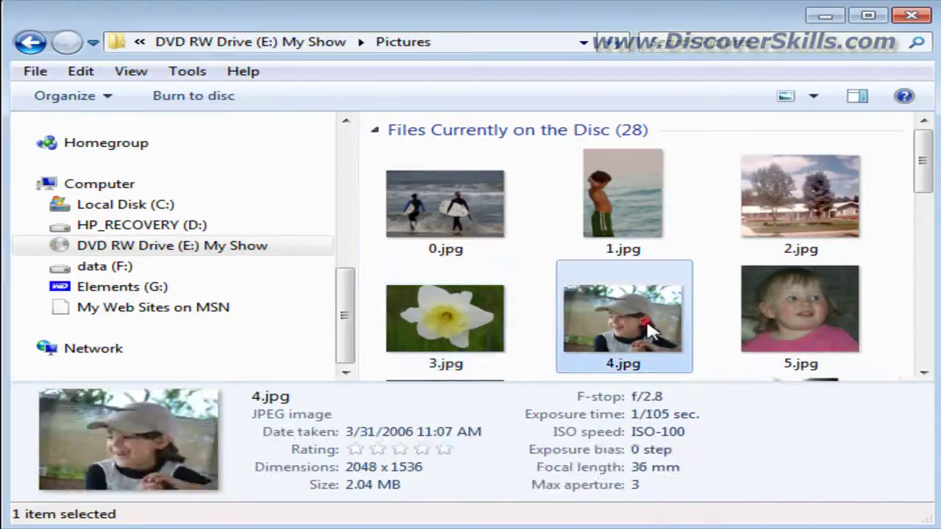
Step: Review the photo details of 0.jpg through 5.jpg again
click(479, 231)
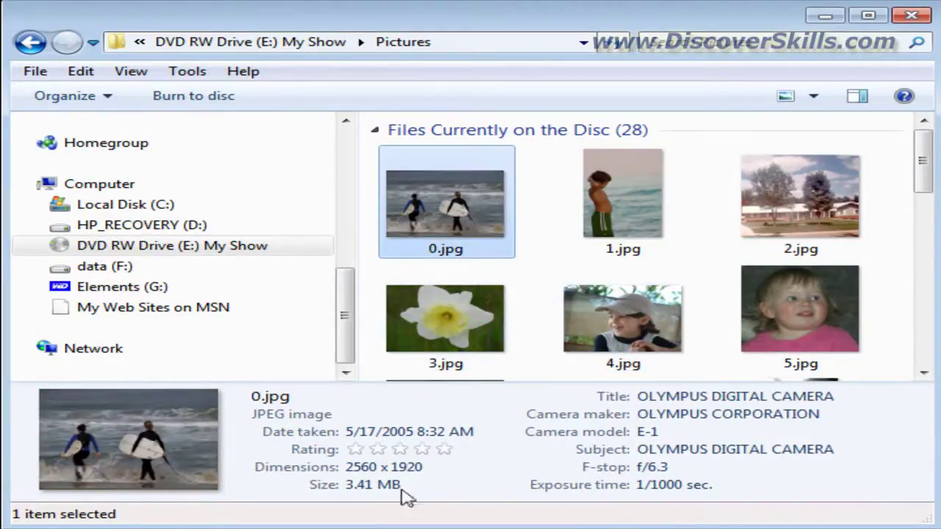
click(610, 190)
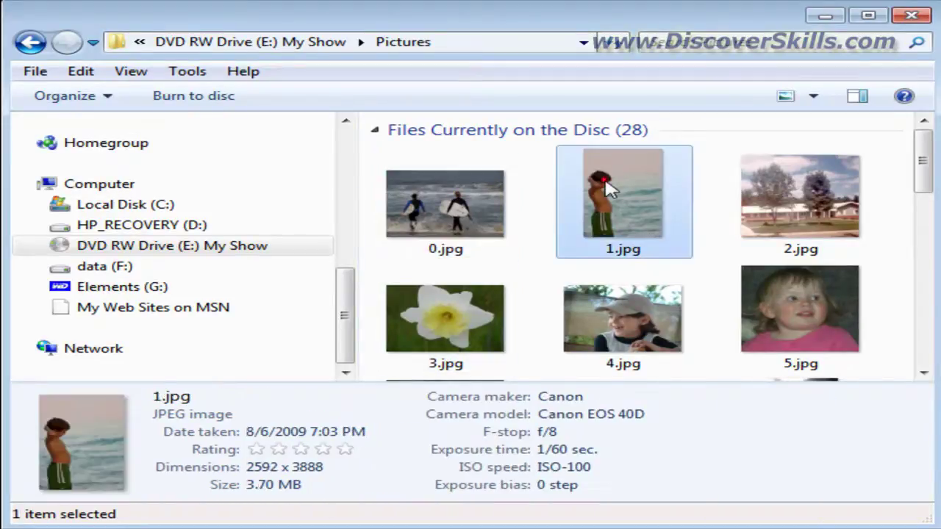
click(445, 257)
click(623, 247)
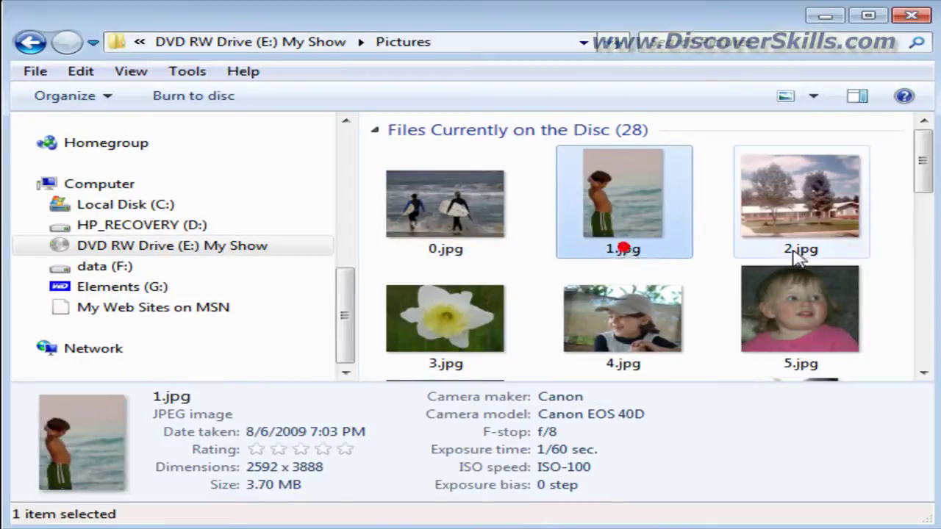
click(797, 254)
click(476, 351)
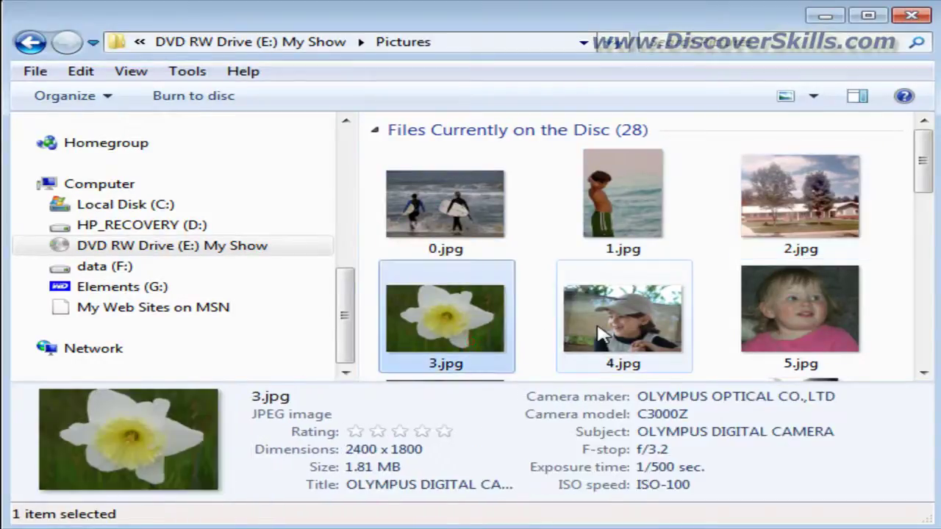
click(596, 325)
click(777, 329)
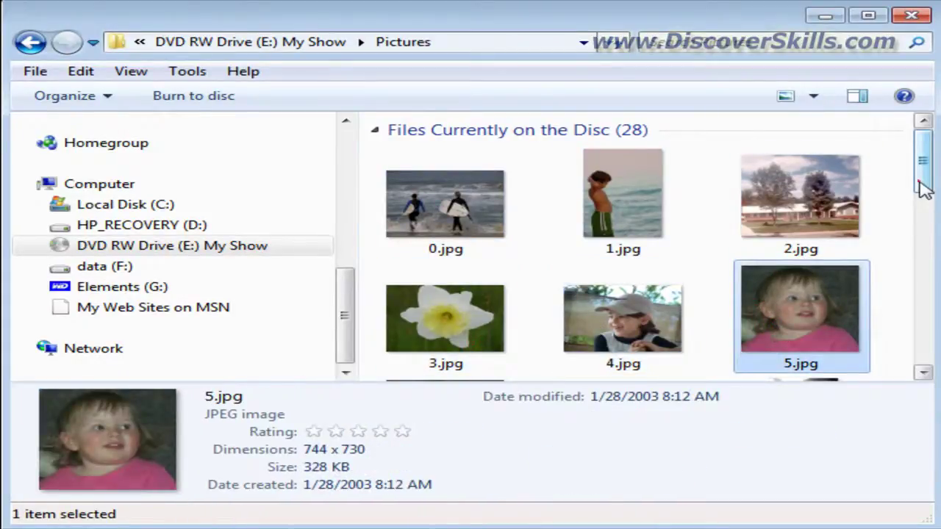
drag(921, 184, 926, 235)
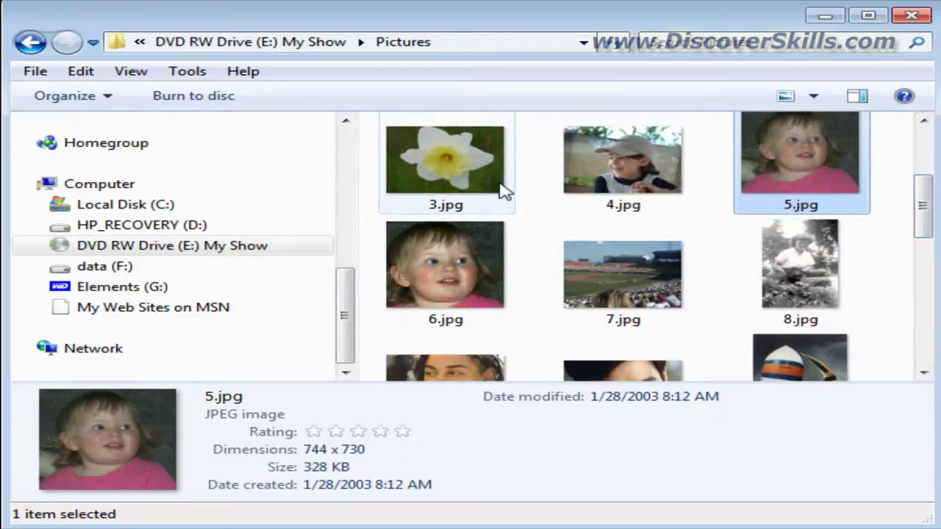
drag(919, 204, 923, 140)
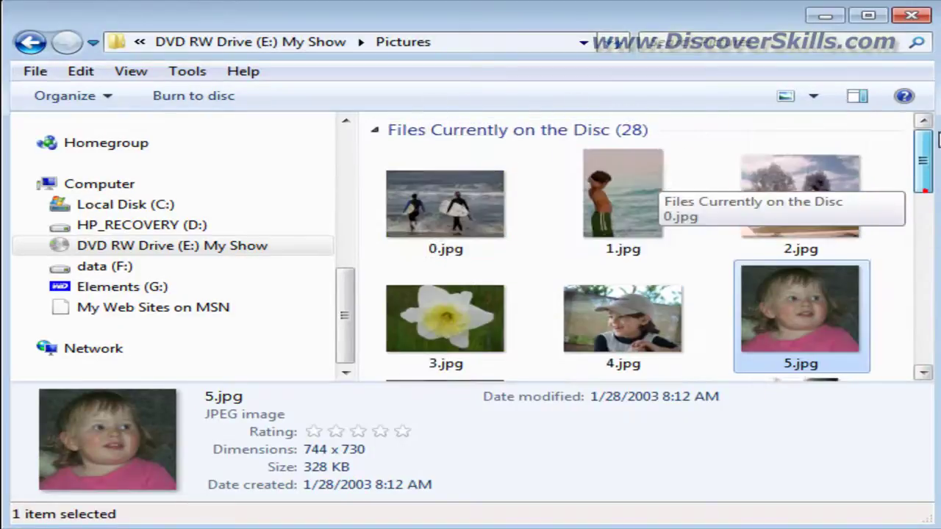
Step: Check details of 0–3, 12, 15 and 16.jpg, then list the DVD drive's folders
click(474, 214)
click(617, 212)
click(779, 215)
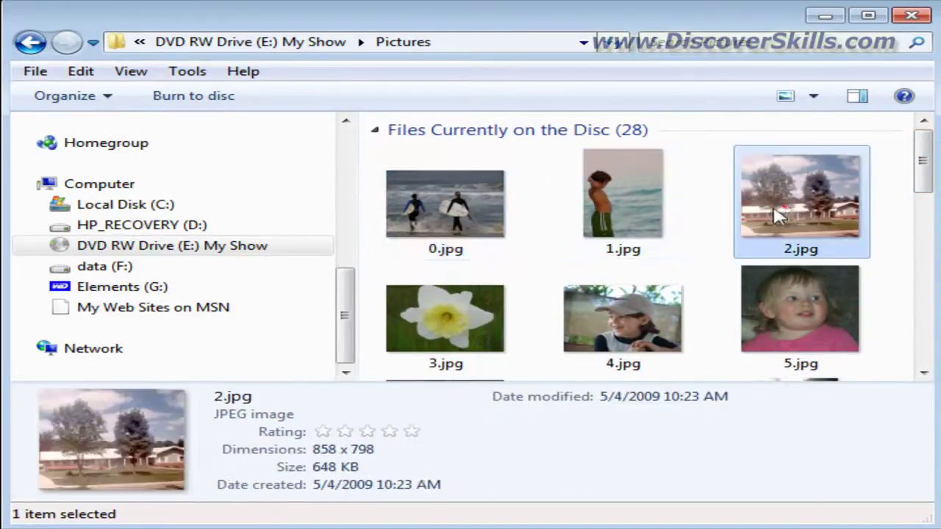
click(433, 349)
drag(924, 183, 898, 292)
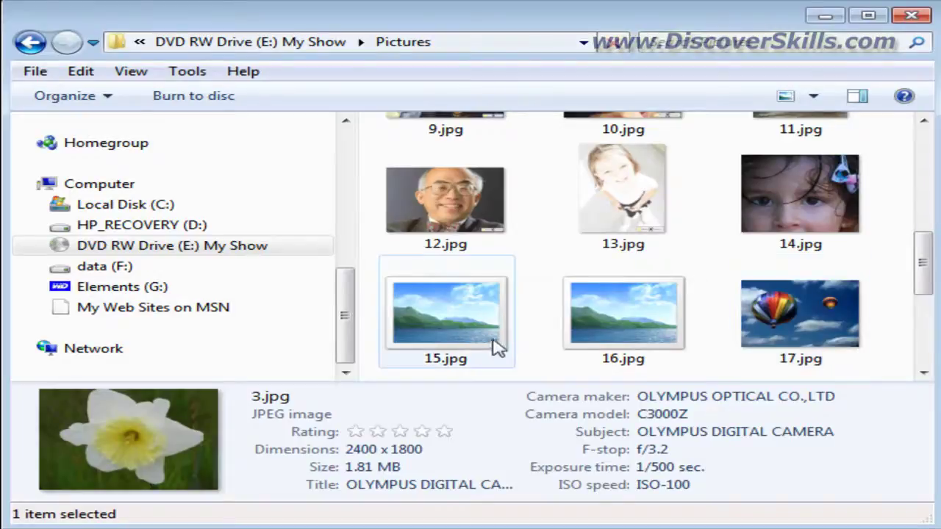
click(434, 317)
click(588, 308)
click(438, 195)
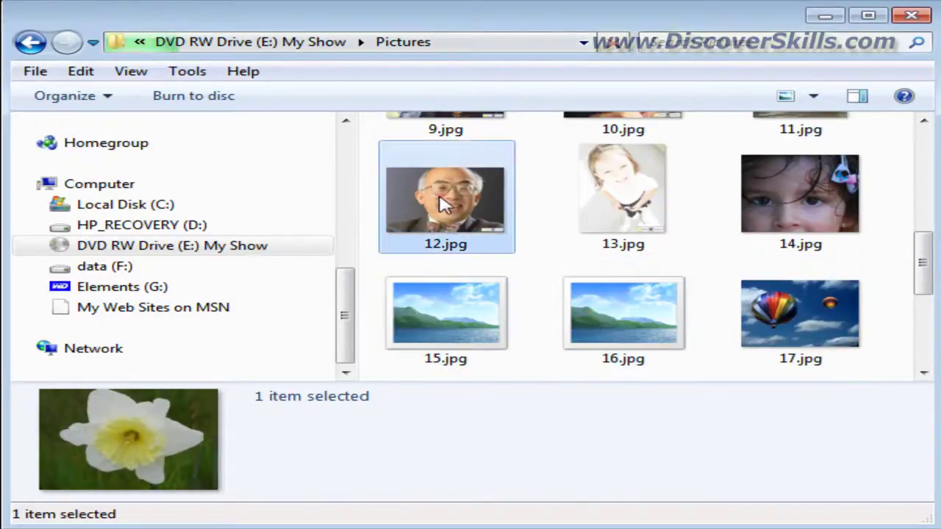
drag(926, 254, 928, 136)
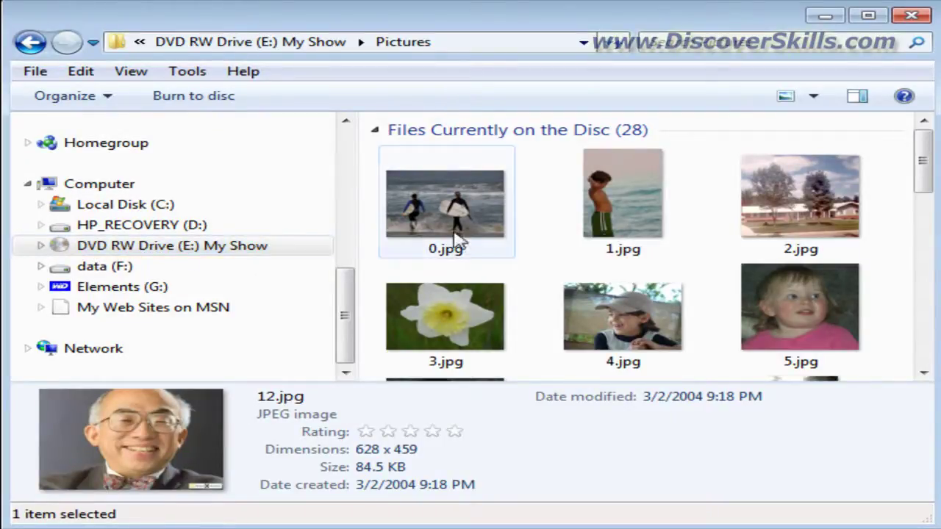
click(41, 246)
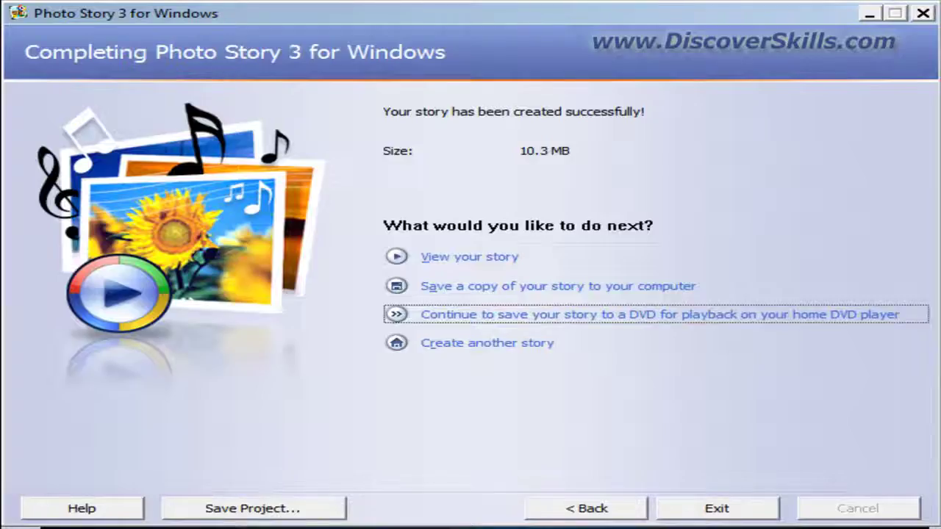
Step: Return to the Save your story page and pick saving the story to a home-playback DVD
click(629, 510)
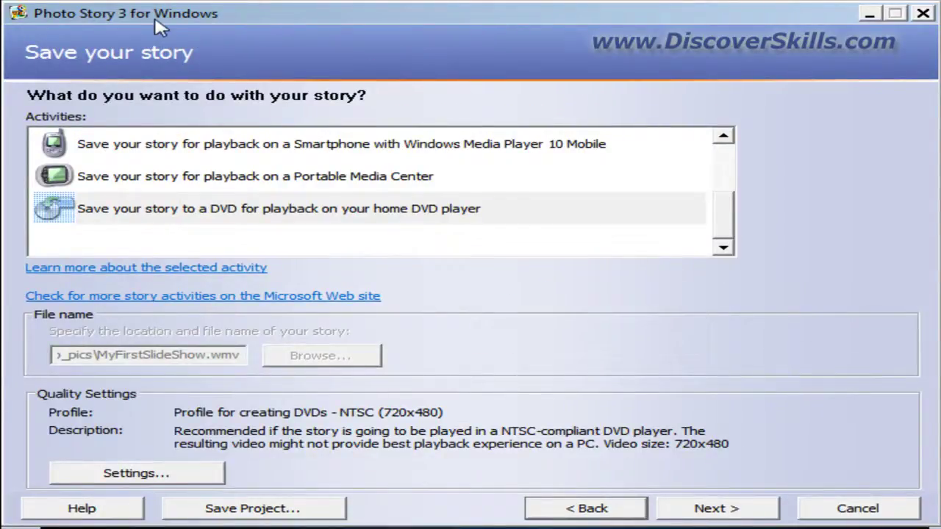
click(67, 211)
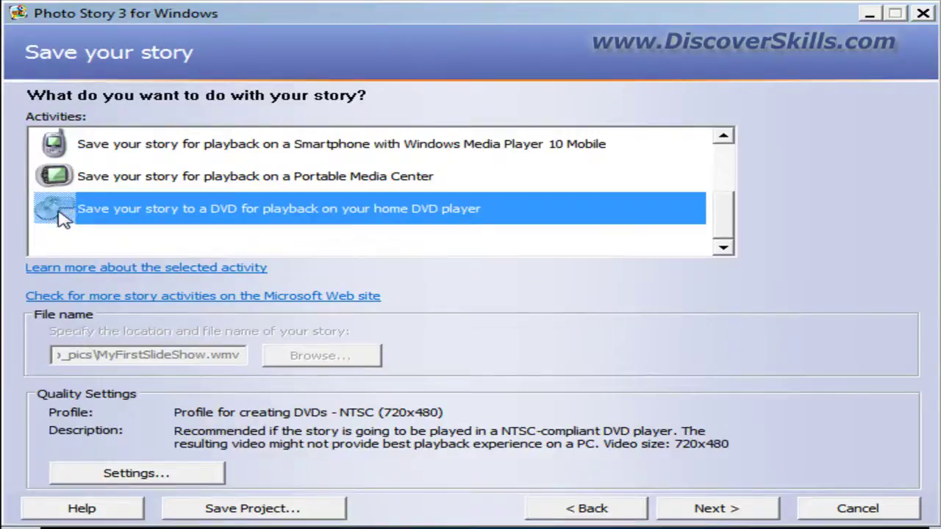